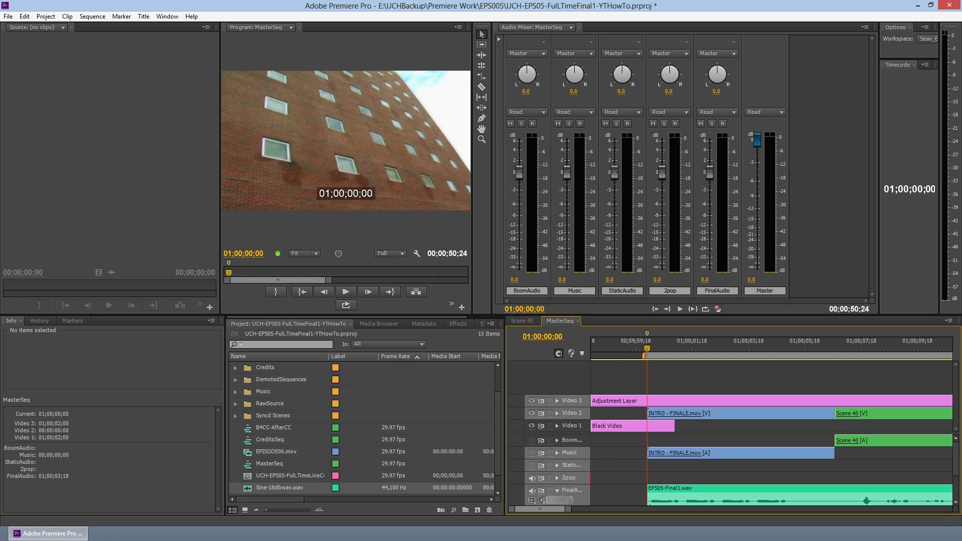
Enlarge the MasterSeq timeline beside the project bin and widen track headers so names read in full.
{"action": "left_click", "coordinate": [773, 327]}
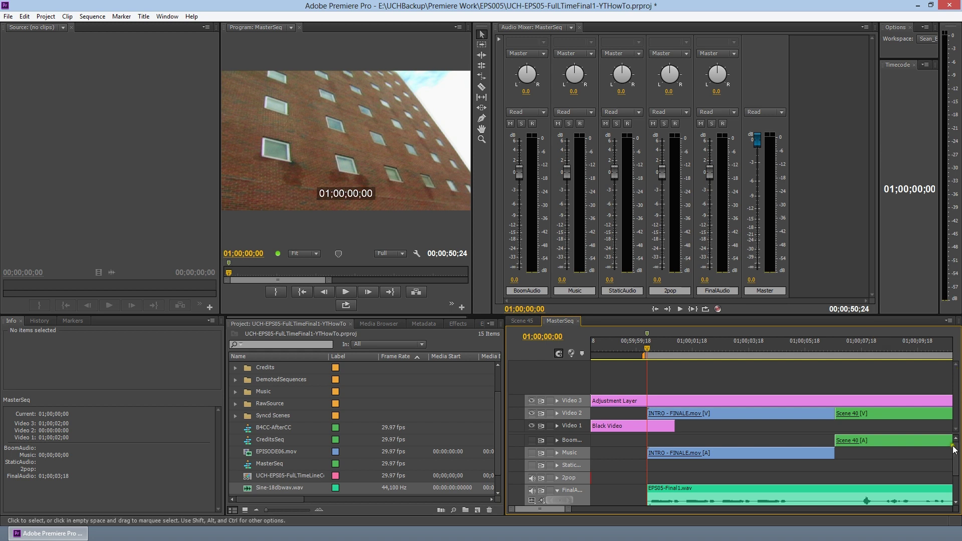
{"action": "scroll", "coordinate": [956, 441], "scroll_direction": "down", "scroll_amount": 2}
{"action": "scroll", "coordinate": [958, 441], "scroll_direction": "up", "scroll_amount": 2}
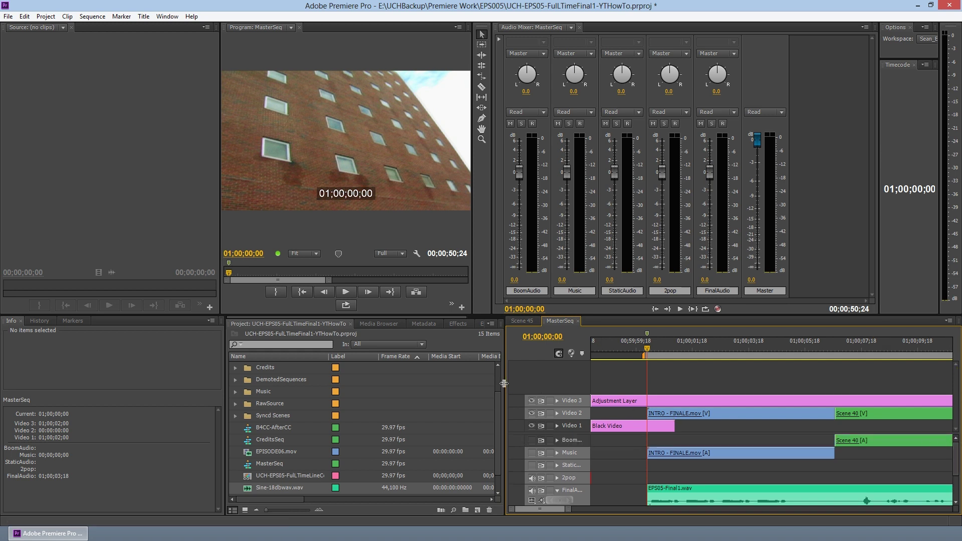
{"action": "left_click_drag", "start_coordinate": [504, 383], "coordinate": [334, 386]}
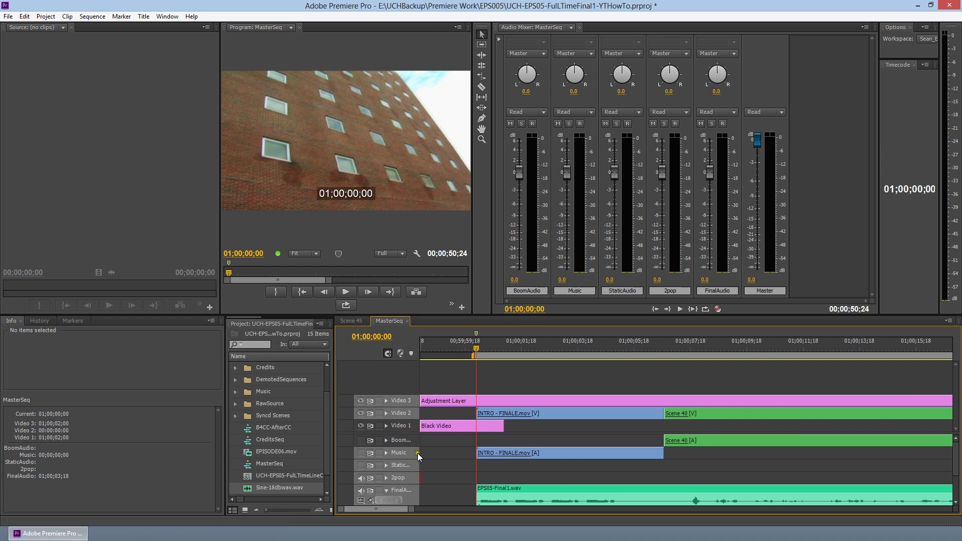
{"action": "left_click_drag", "start_coordinate": [417, 453], "coordinate": [456, 452]}
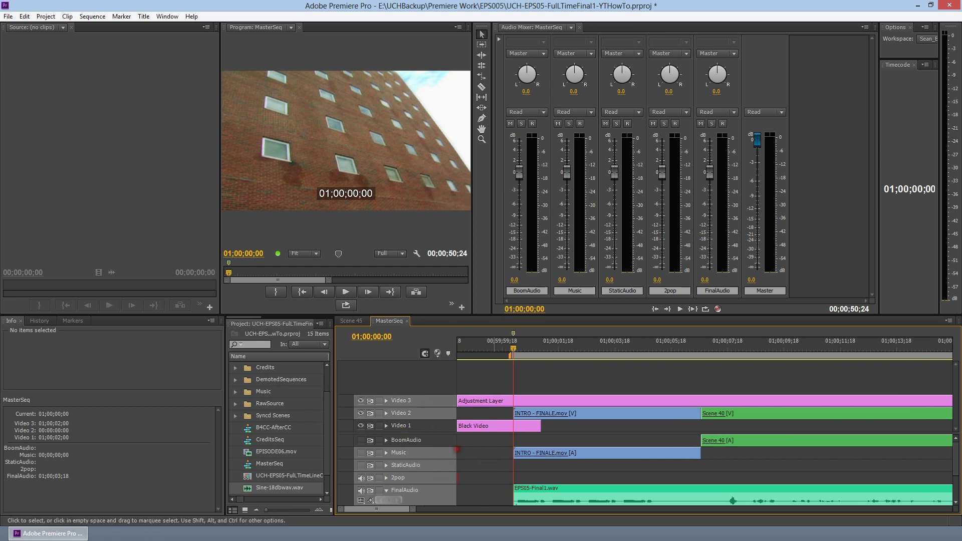
Target the StaticAudio and FinalAudio tracks.
{"action": "left_click", "coordinate": [411, 464]}
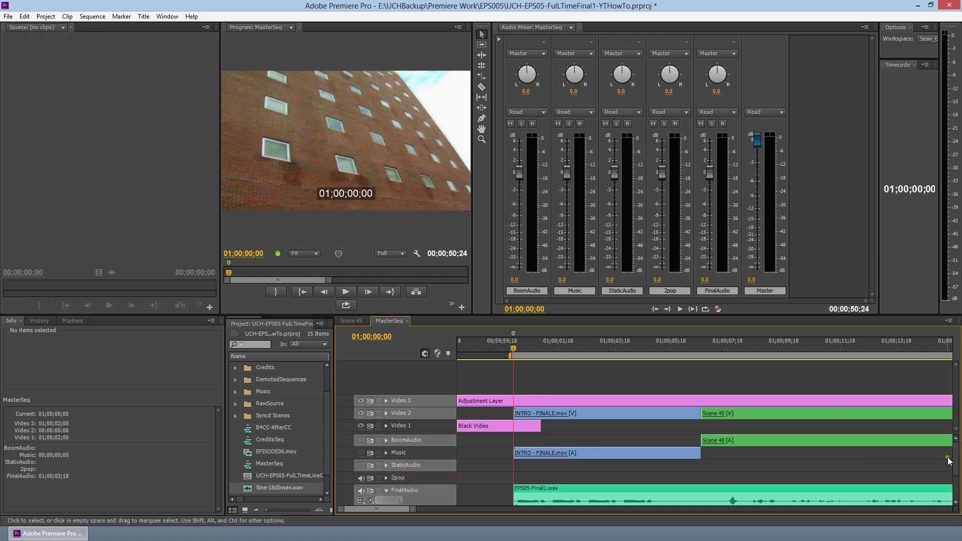
{"action": "scroll", "coordinate": [436, 480], "scroll_direction": "down", "scroll_amount": 2}
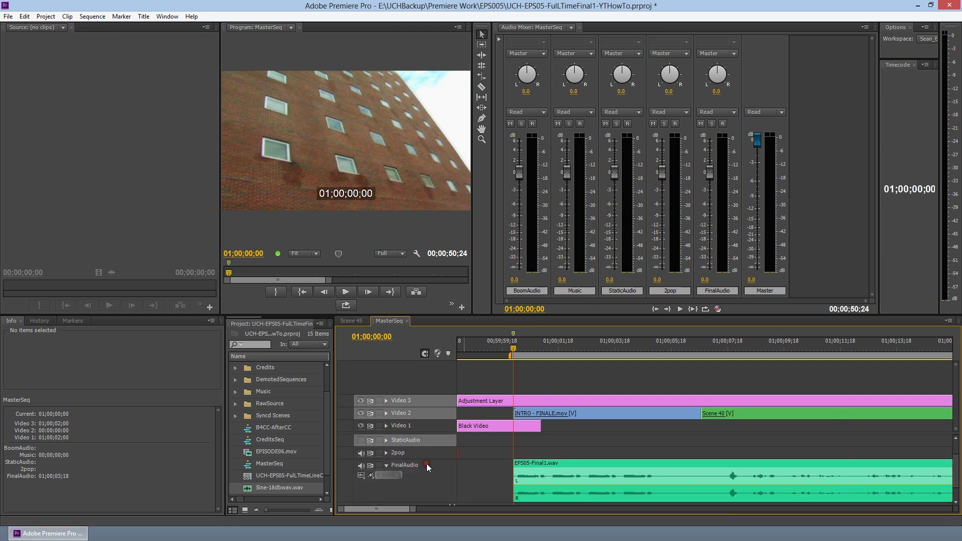
{"action": "left_click", "coordinate": [426, 463]}
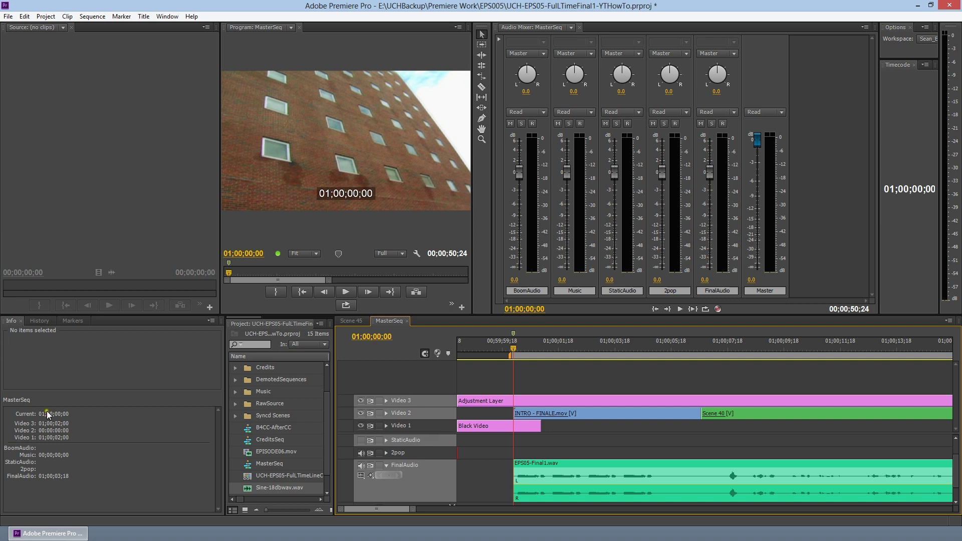
{"action": "scroll", "coordinate": [955, 468], "scroll_direction": "down", "scroll_amount": 1}
Move the playhead from 01;00;09;09 to 01;00;12;07, showing the man's close-up.
{"action": "scroll", "coordinate": [955, 468], "scroll_direction": "up", "scroll_amount": 2}
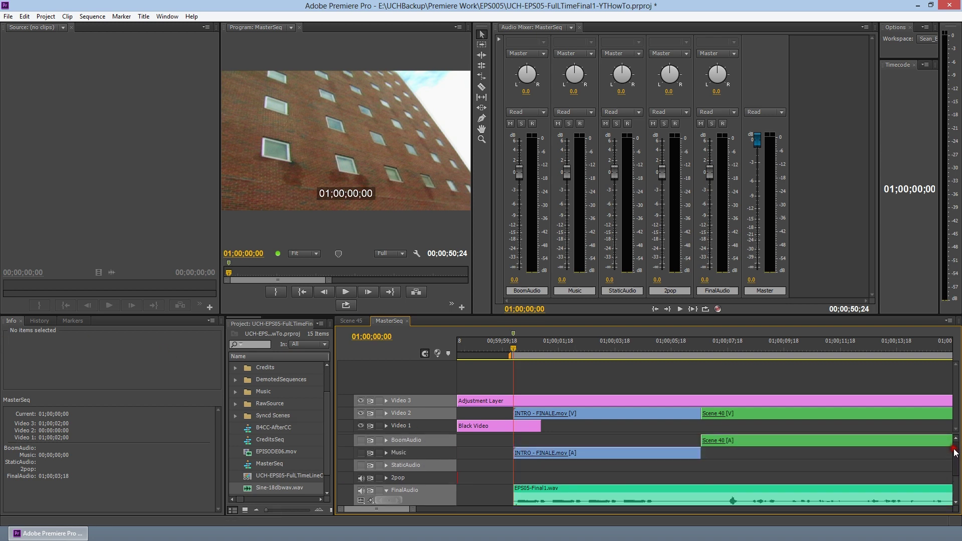
{"action": "scroll", "coordinate": [951, 473], "scroll_direction": "down", "scroll_amount": 4}
{"action": "scroll", "coordinate": [948, 477], "scroll_direction": "up", "scroll_amount": 4}
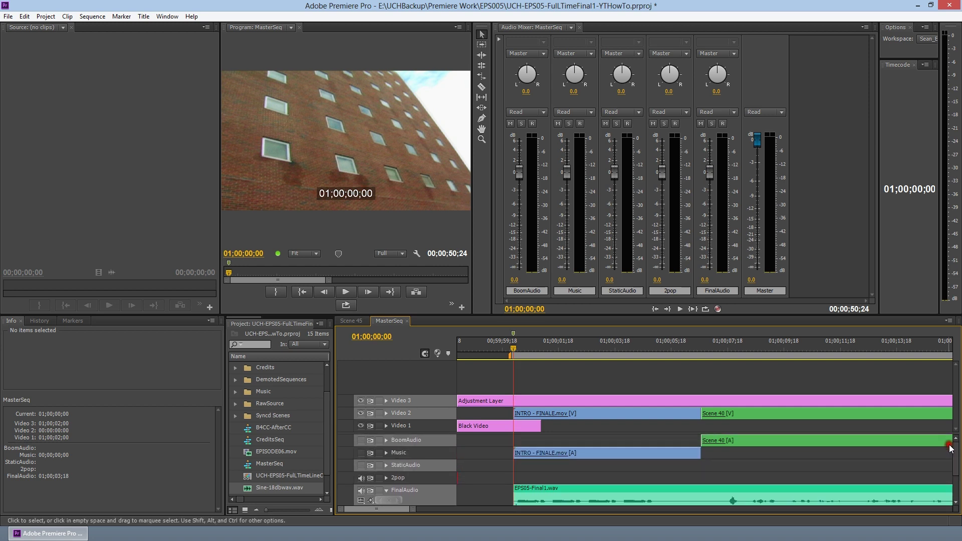
{"action": "left_click", "coordinate": [774, 348]}
{"action": "left_click_drag", "start_coordinate": [774, 347], "coordinate": [858, 349]}
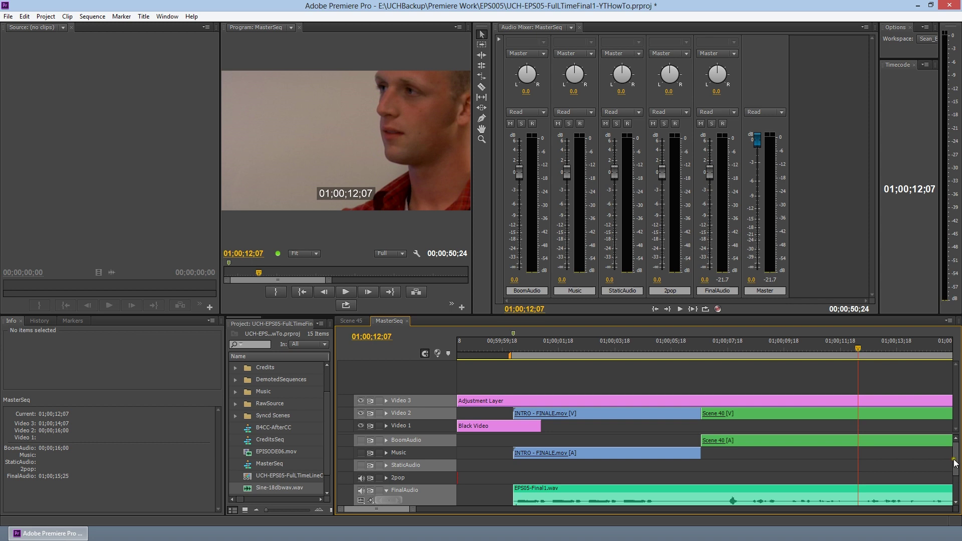
{"action": "left_click_drag", "start_coordinate": [955, 464], "coordinate": [958, 501]}
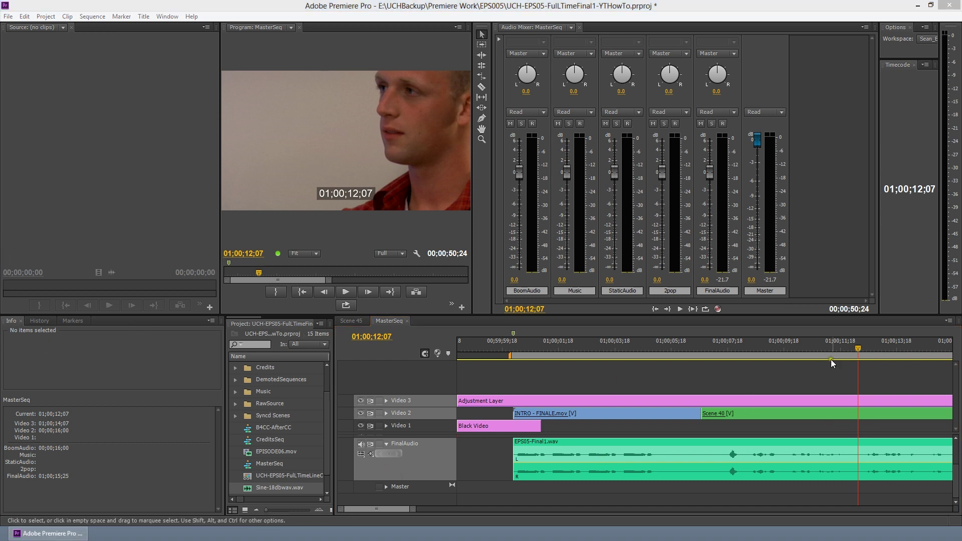
Scrub the playhead back via 01;00;08;26 and 01;00;07;00 to 01;00;03;04, the building wide shot.
{"action": "left_click", "coordinate": [824, 347]}
{"action": "left_click_drag", "start_coordinate": [823, 347], "coordinate": [763, 347]}
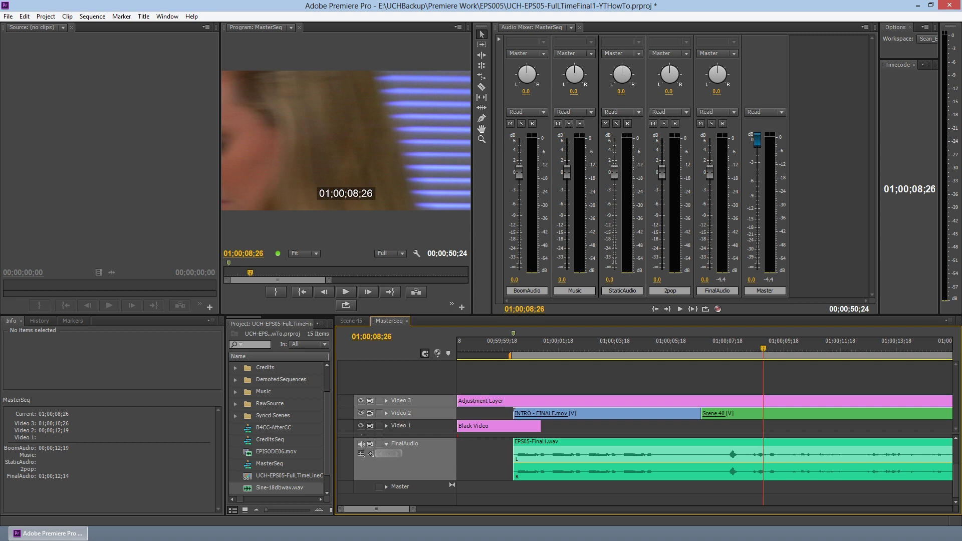
{"action": "left_click", "coordinate": [719, 345]}
{"action": "left_click_drag", "start_coordinate": [718, 348], "coordinate": [711, 348]}
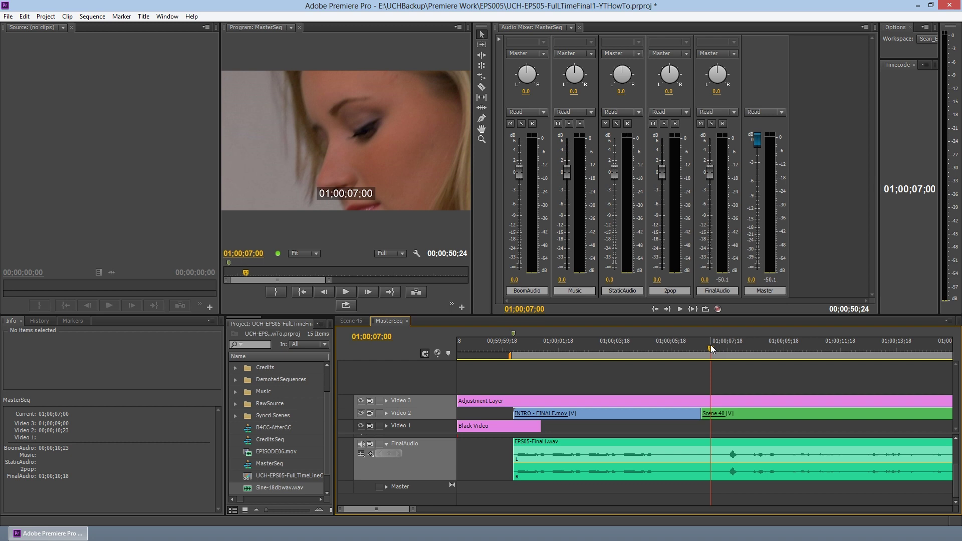
{"action": "left_click_drag", "start_coordinate": [711, 348], "coordinate": [601, 349]}
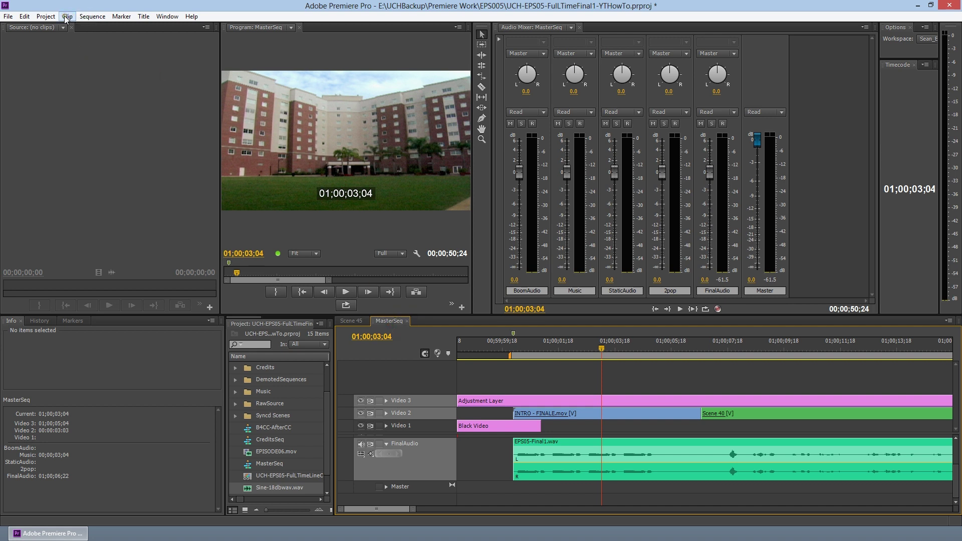
Choose Edit > Edit in Adobe Audition > Sequence to send the whole sequence.
{"action": "left_click", "coordinate": [24, 16]}
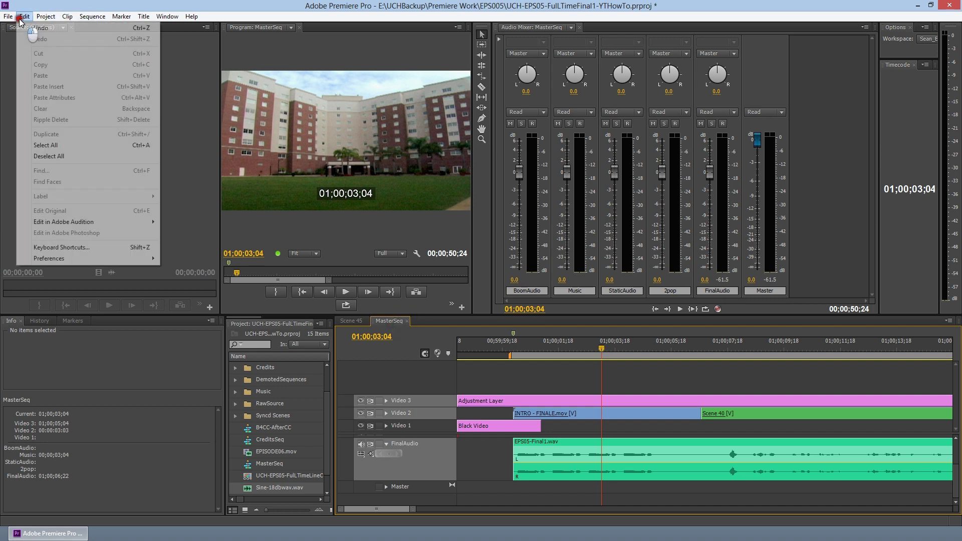
{"action": "mouse_move", "coordinate": [87, 222]}
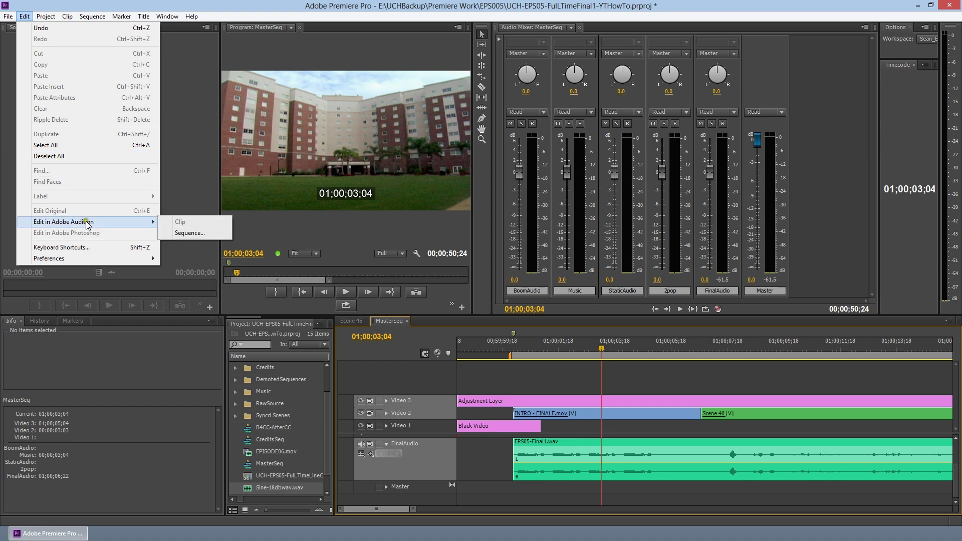
{"action": "left_click", "coordinate": [201, 239]}
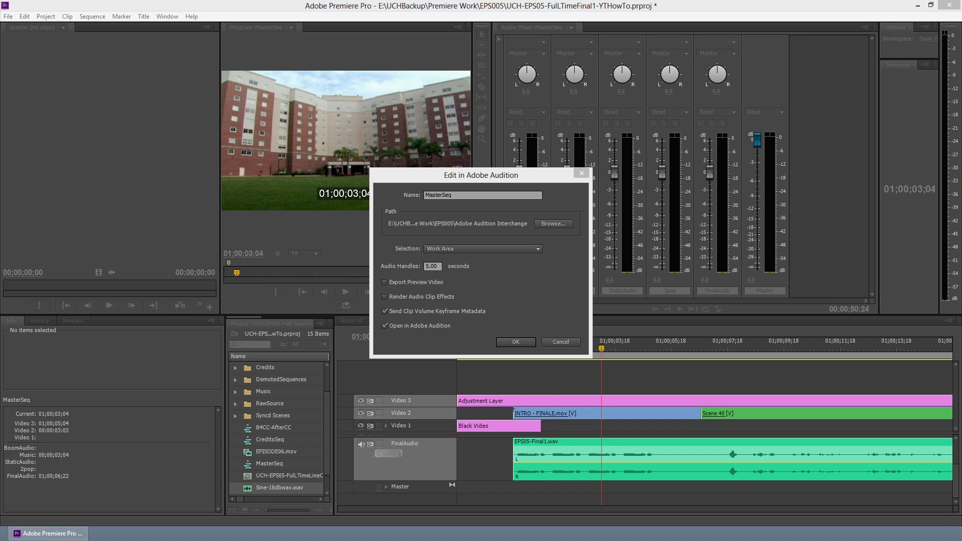
Rename the transfer from MasterSeq to XYZProjectOMF and browse for a destination folder.
{"action": "left_click_drag", "start_coordinate": [476, 197], "coordinate": [428, 195]}
{"action": "type", "text": "XYZProjectOMF"}
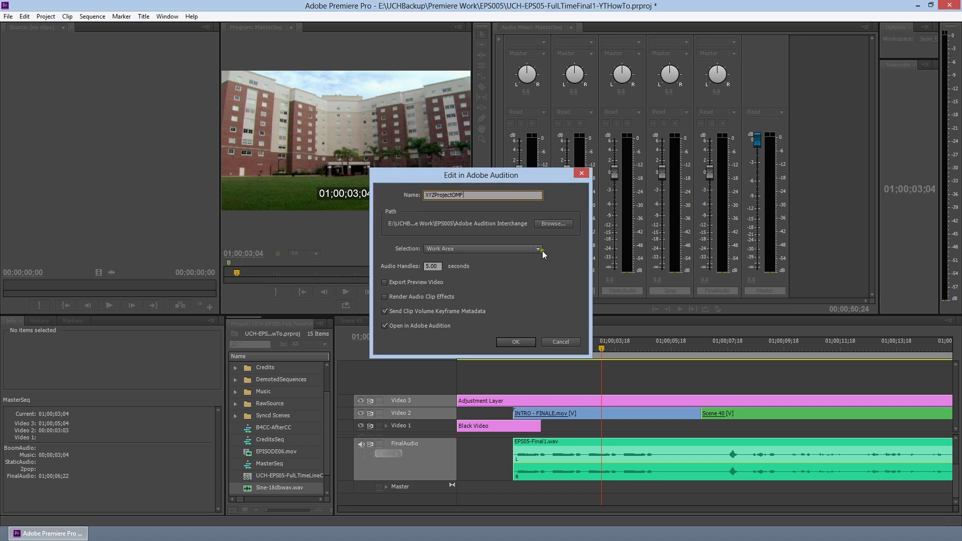
{"action": "left_click", "coordinate": [550, 226]}
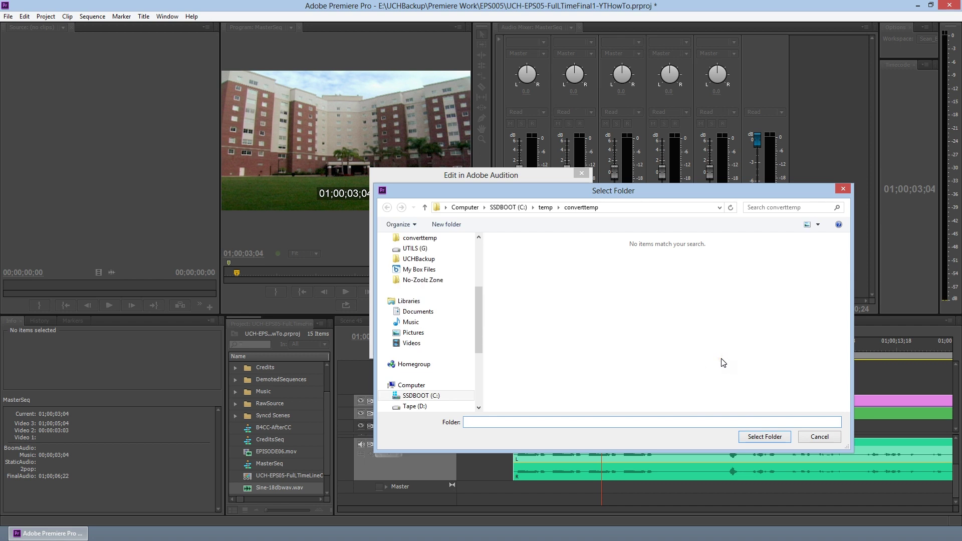
Try HowTo as the destination, dismiss the path-does-not-exist warning, and clear the name.
{"action": "type", "text": "HowTo"}
{"action": "left_click", "coordinate": [764, 437]}
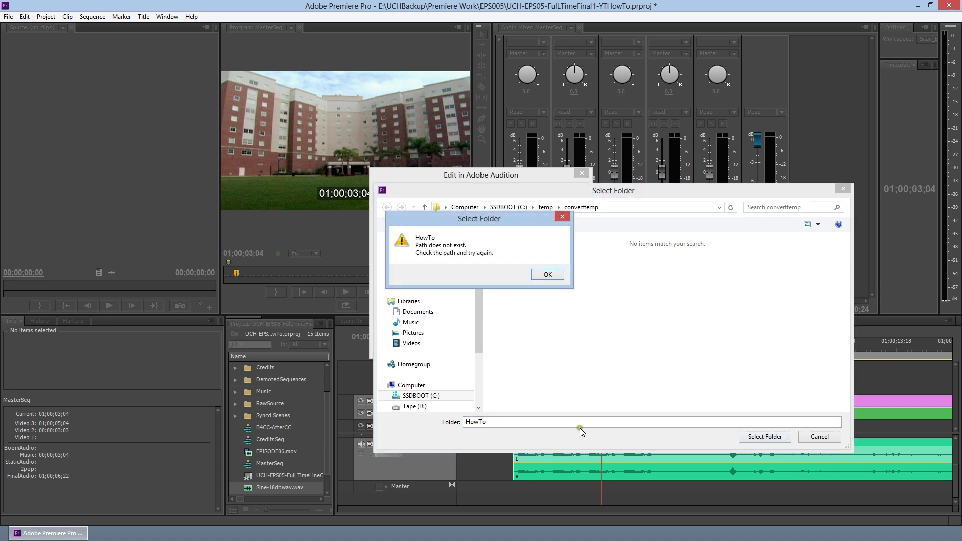
{"action": "key", "text": "Return"}
{"action": "left_click_drag", "start_coordinate": [489, 426], "coordinate": [443, 422]}
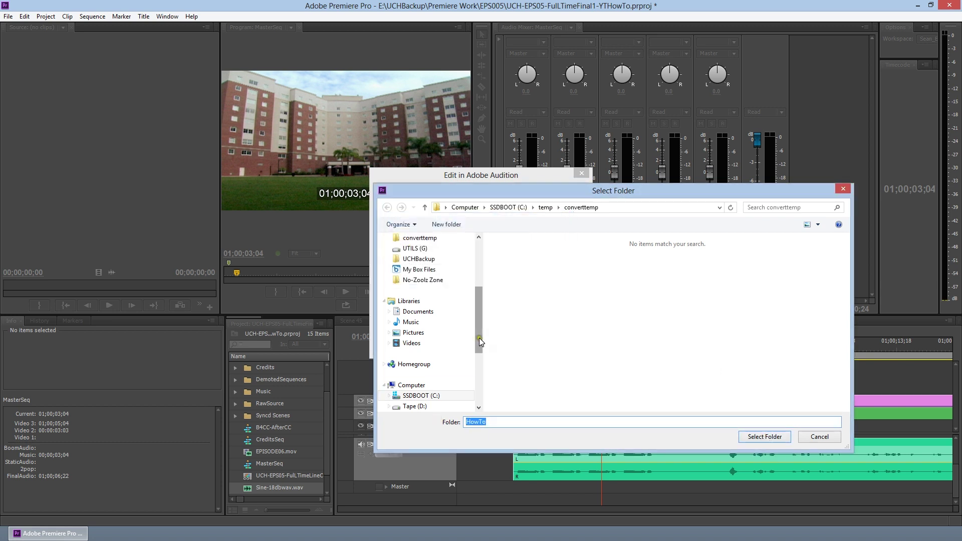
{"action": "key", "text": "Delete"}
Create a new HowTo folder in C:\temp\converttemp and select it as the destination.
{"action": "left_click", "coordinate": [445, 223]}
{"action": "type", "text": "HowTo"}
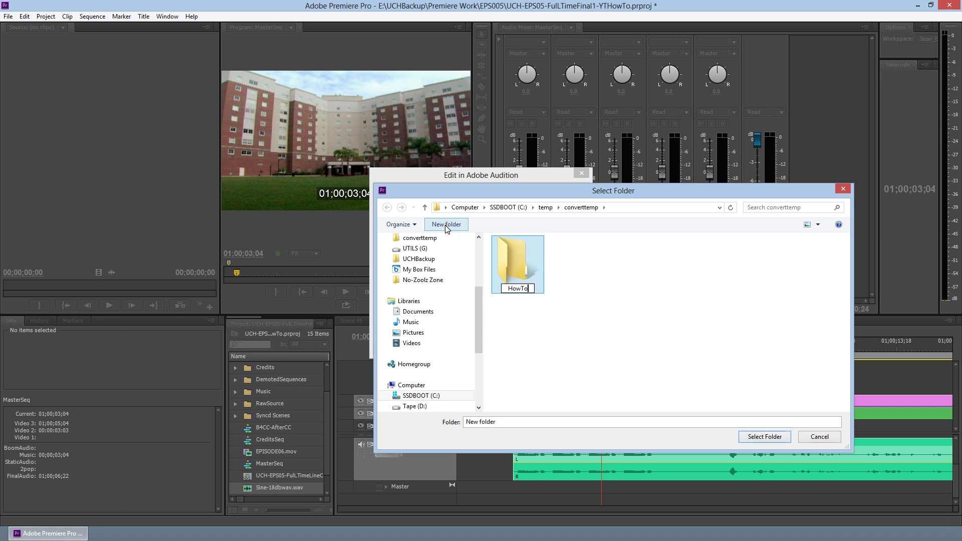
{"action": "key", "text": "Return"}
{"action": "key", "text": "Return"}
{"action": "left_click", "coordinate": [757, 434]}
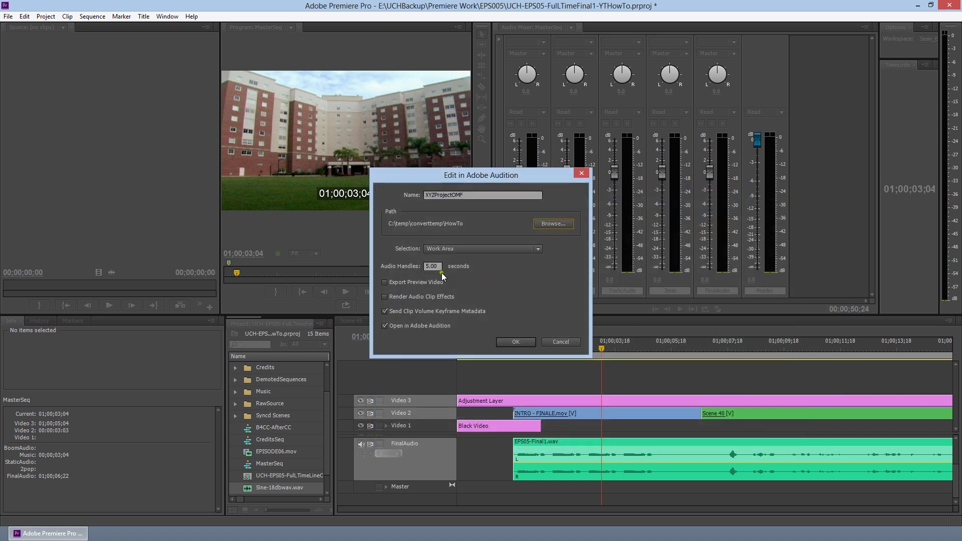
Send the entire sequence instead of the work area, with audio handles set to 6 seconds.
{"action": "left_click", "coordinate": [461, 248]}
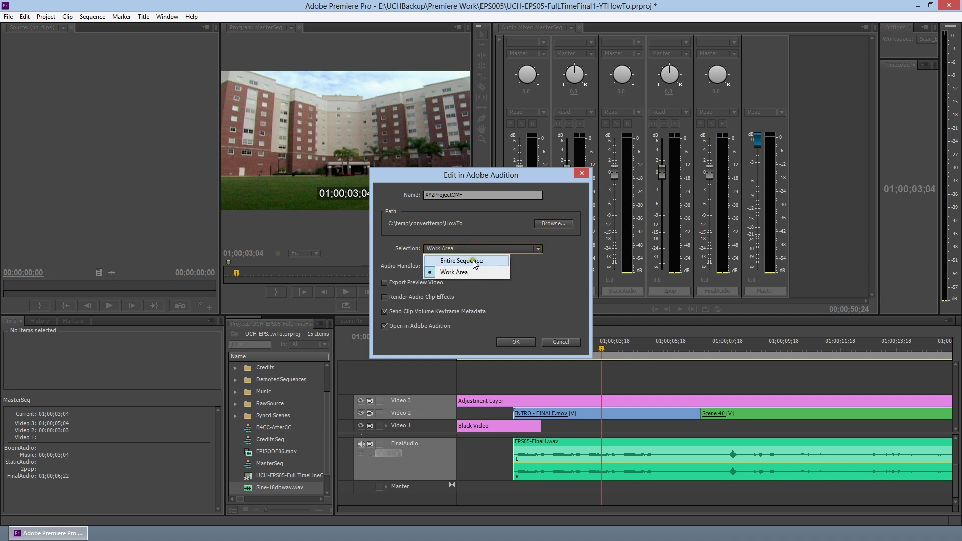
{"action": "left_click", "coordinate": [476, 261]}
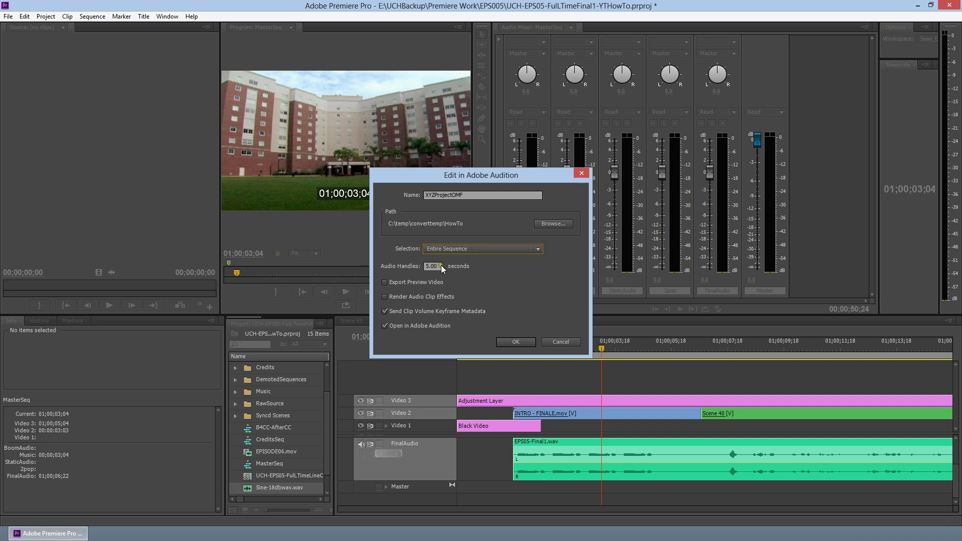
{"action": "left_click_drag", "start_coordinate": [441, 268], "coordinate": [409, 274]}
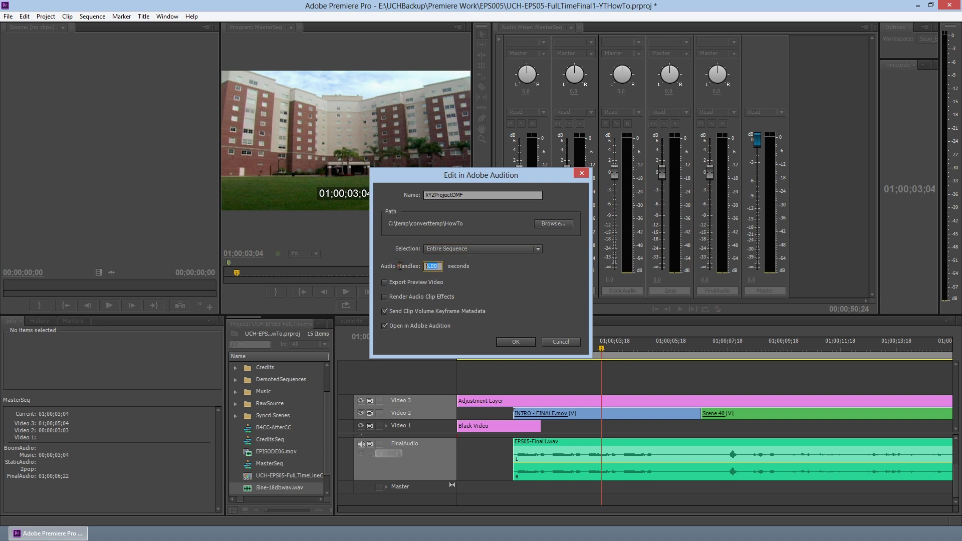
{"action": "type", "text": "6"}
Uncheck Send Clip Volume Keyframe Metadata and send the sequence to Audition.
{"action": "left_click", "coordinate": [438, 268]}
{"action": "left_click", "coordinate": [517, 276]}
{"action": "left_click", "coordinate": [404, 287]}
{"action": "left_click", "coordinate": [377, 296]}
{"action": "left_click", "coordinate": [384, 311]}
{"action": "left_click", "coordinate": [517, 342]}
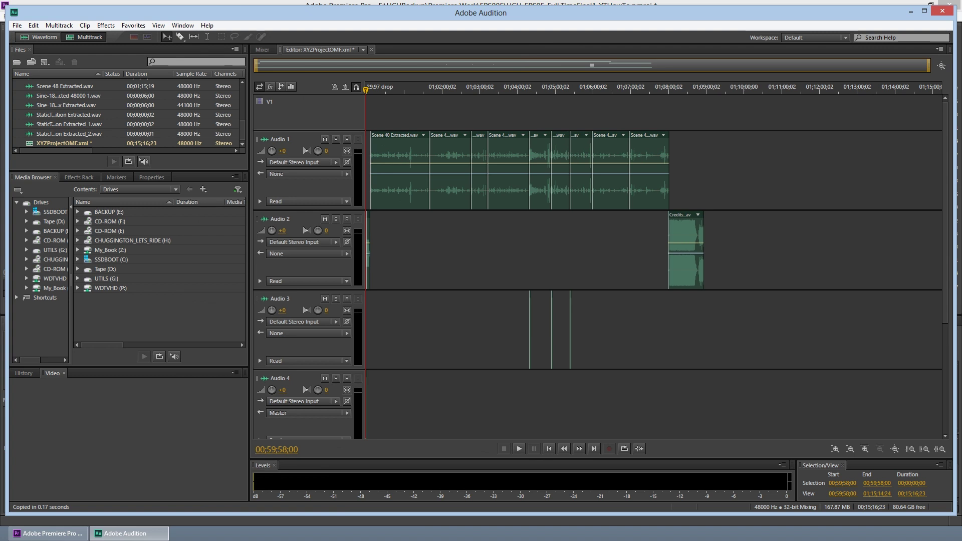
Maximize the Audition window and scroll through the XYZProjectOMF.xml tracks.
{"action": "double_click", "coordinate": [339, 10]}
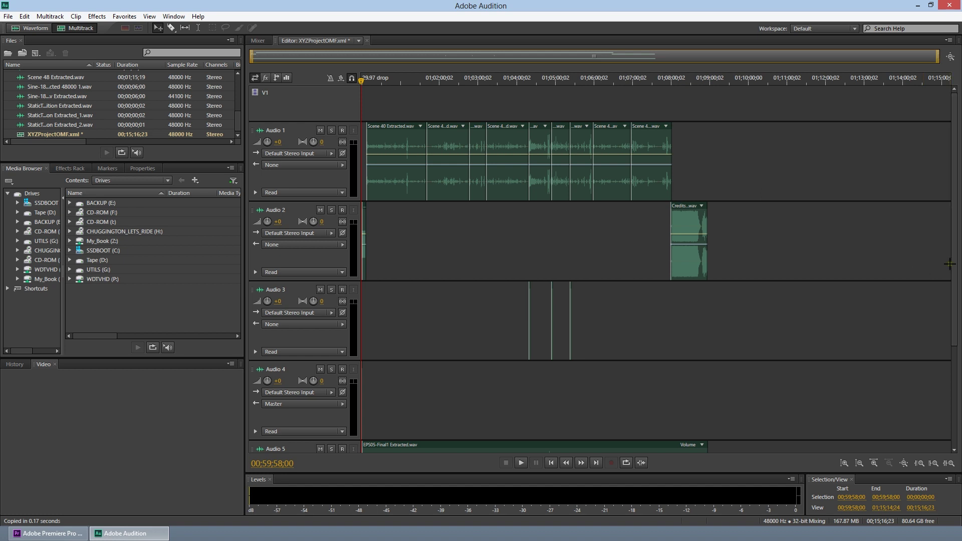
{"action": "scroll", "coordinate": [953, 267], "scroll_direction": "down", "scroll_amount": 3}
{"action": "scroll", "coordinate": [954, 226], "scroll_direction": "up", "scroll_amount": 3}
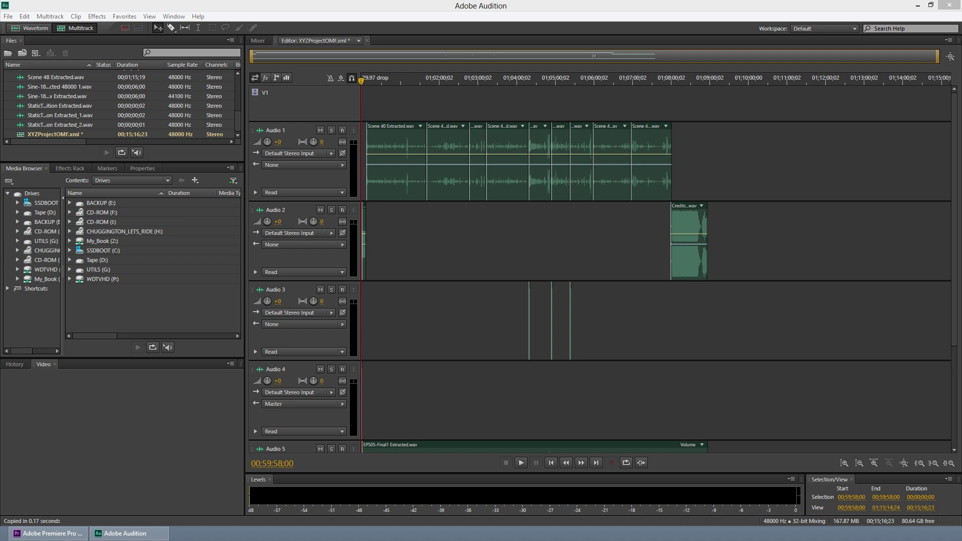
{"action": "left_click", "coordinate": [7, 17]}
Open File > Export > OMF and check the XYZProjectOMF.omf name and HowTo location.
{"action": "mouse_move", "coordinate": [71, 208]}
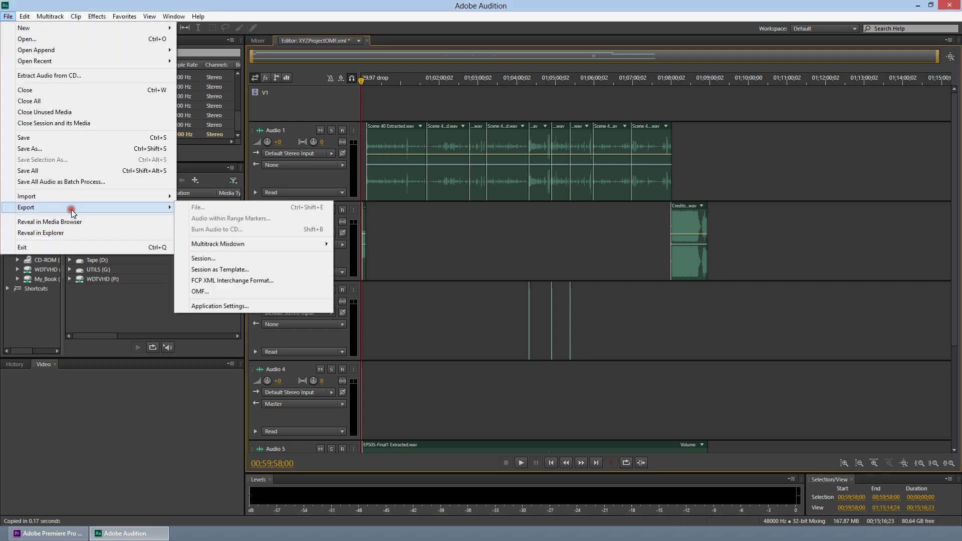
{"action": "left_click", "coordinate": [211, 296]}
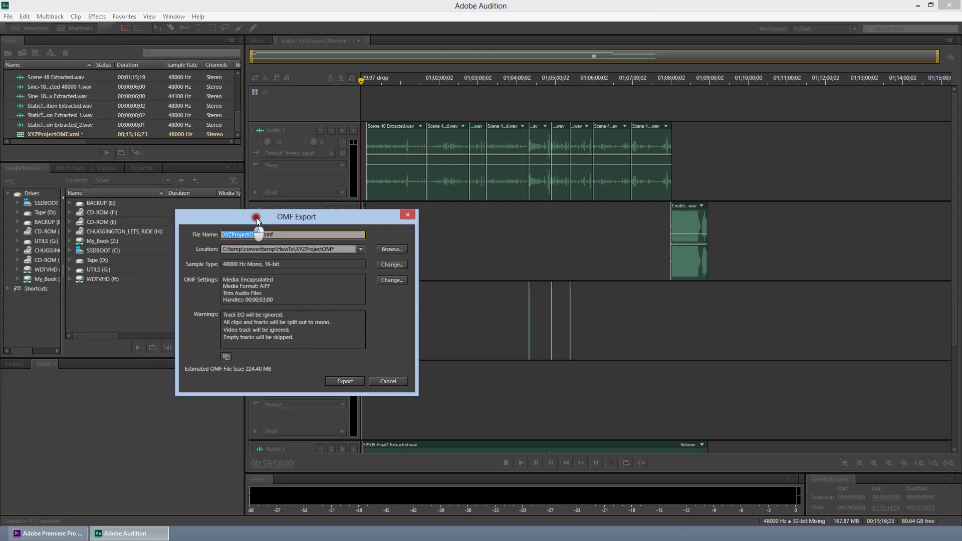
{"action": "left_click", "coordinate": [314, 236]}
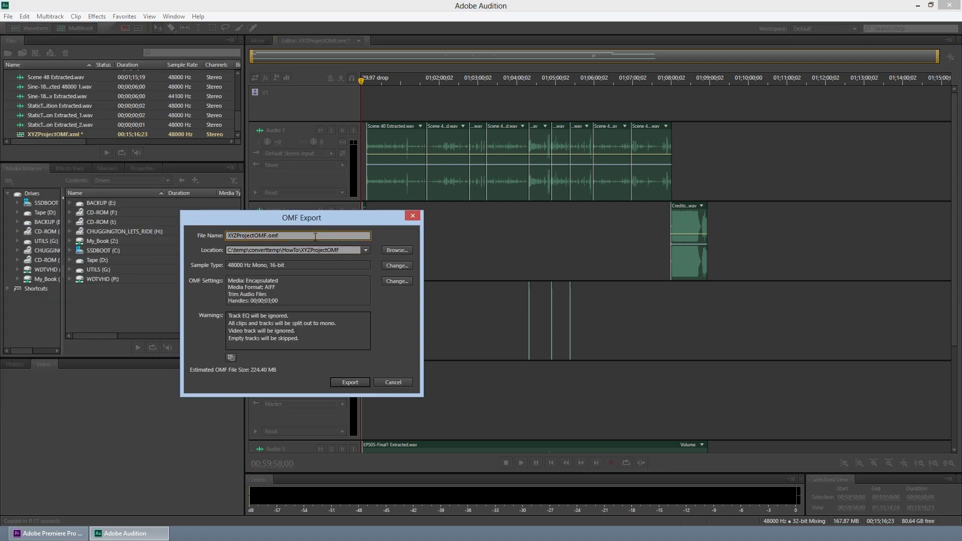
{"action": "left_click", "coordinate": [349, 250]}
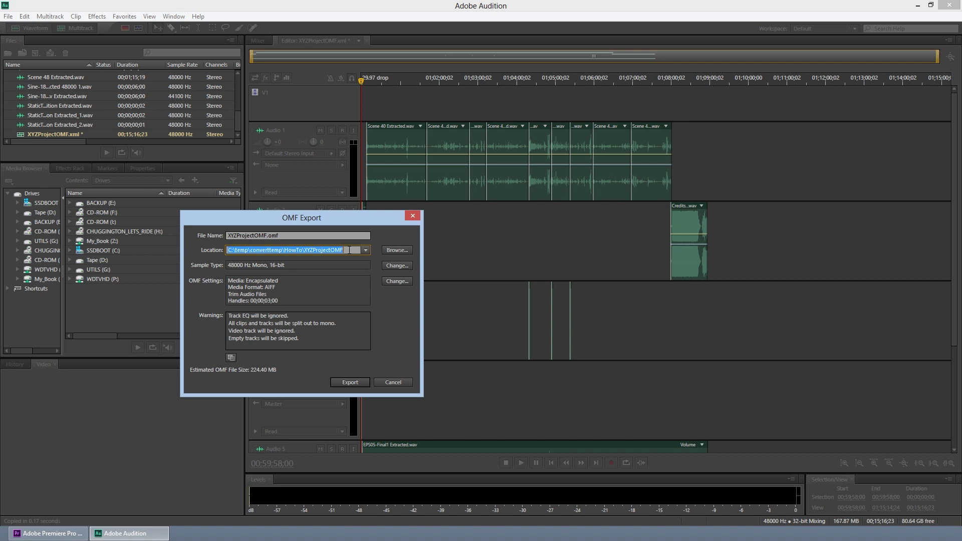
{"action": "left_click", "coordinate": [349, 250]}
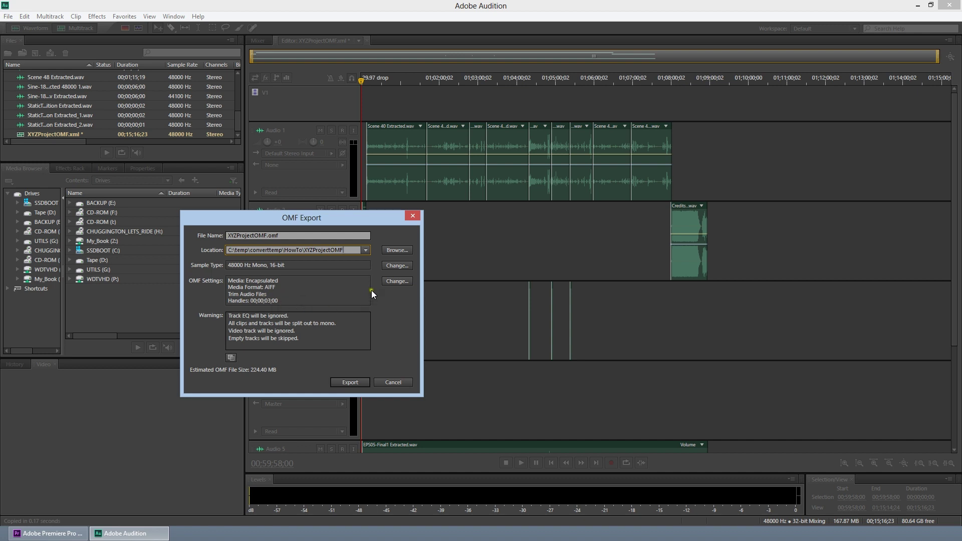
Set the OMF handle duration to 00;00;06;00 and export XYZProjectOMF.omf.
{"action": "left_click", "coordinate": [398, 280]}
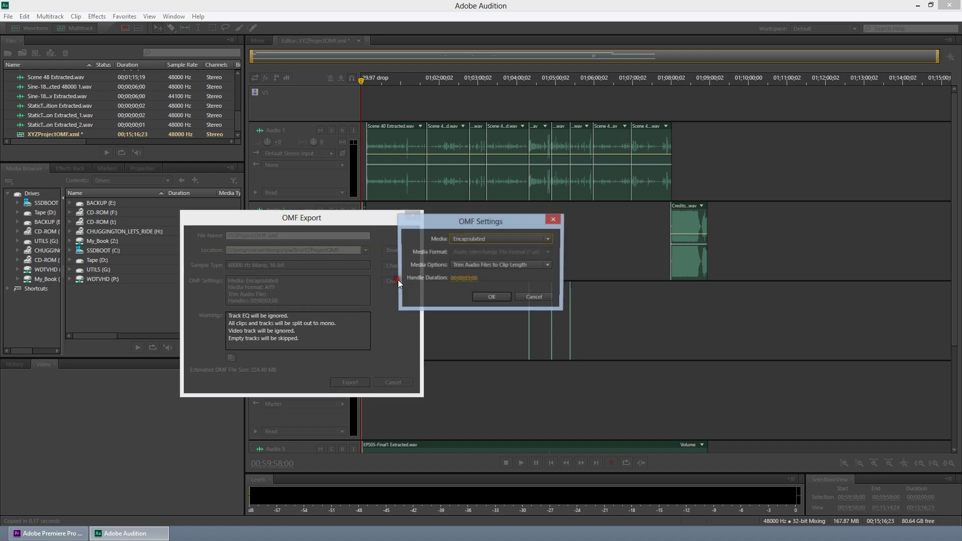
{"action": "left_click", "coordinate": [467, 282]}
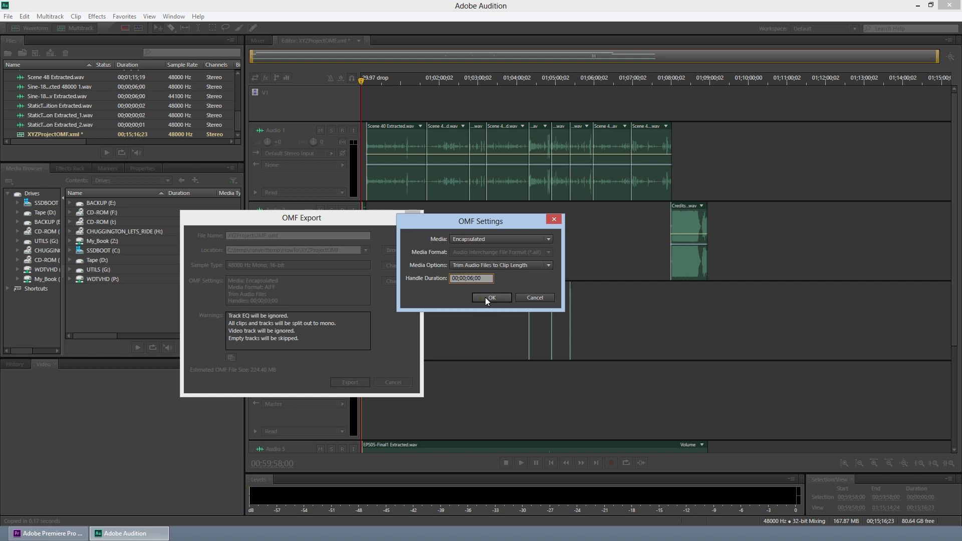
{"action": "left_click", "coordinate": [485, 296]}
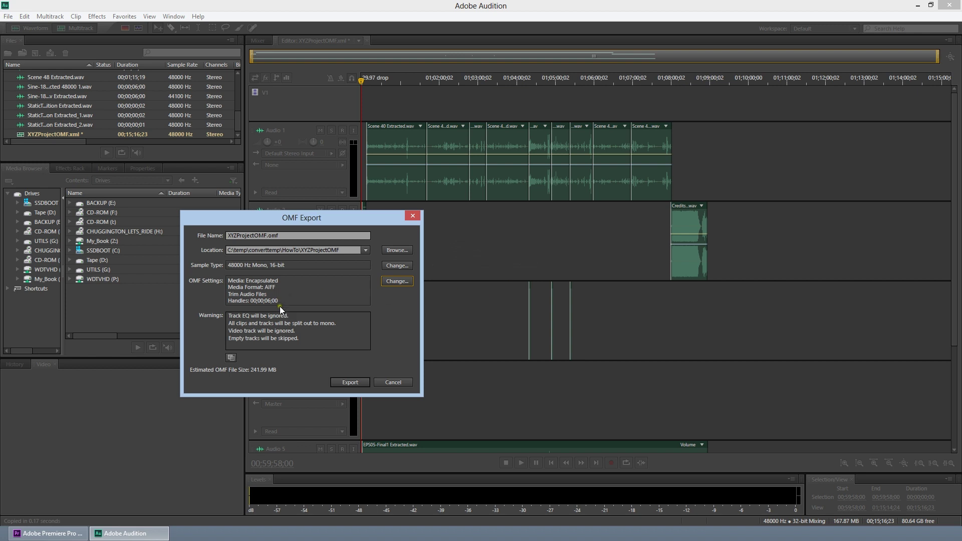
{"action": "left_click", "coordinate": [349, 382]}
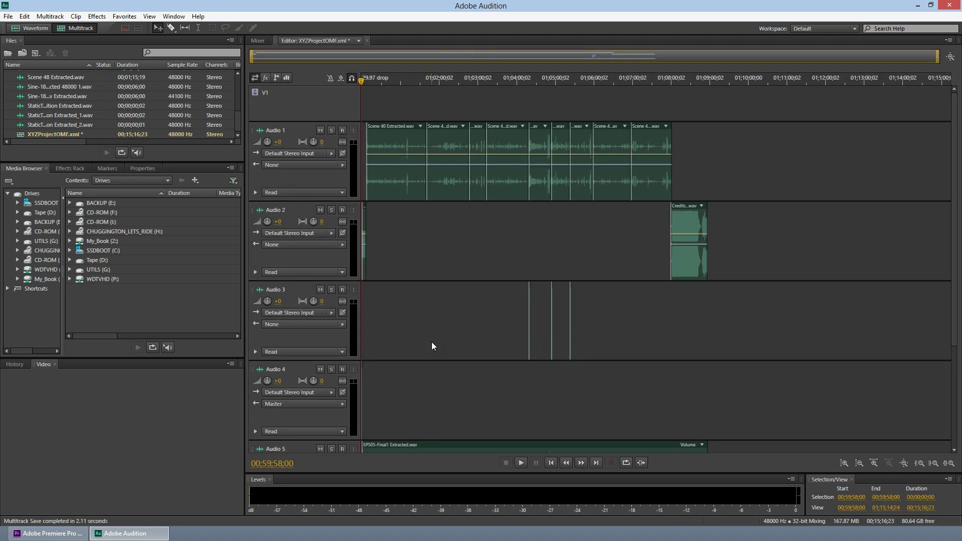
{"action": "left_click", "coordinate": [431, 340]}
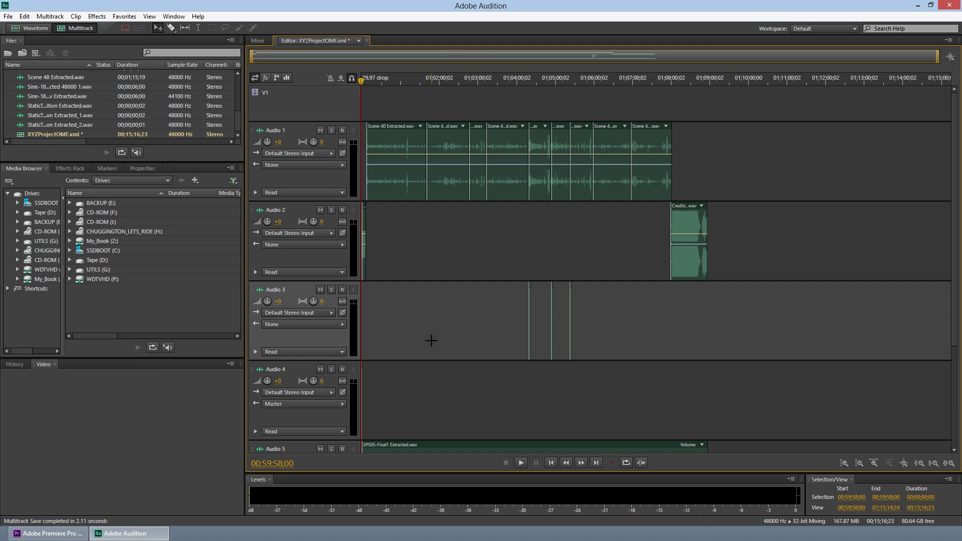
Close Audition and choose No To All to discard session changes.
{"action": "left_click", "coordinate": [945, 5]}
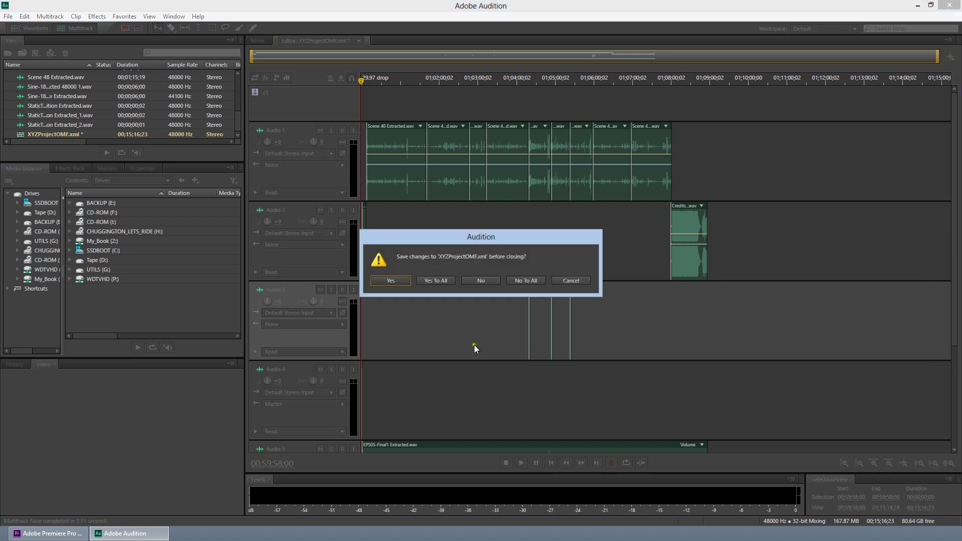
{"action": "left_click", "coordinate": [513, 281]}
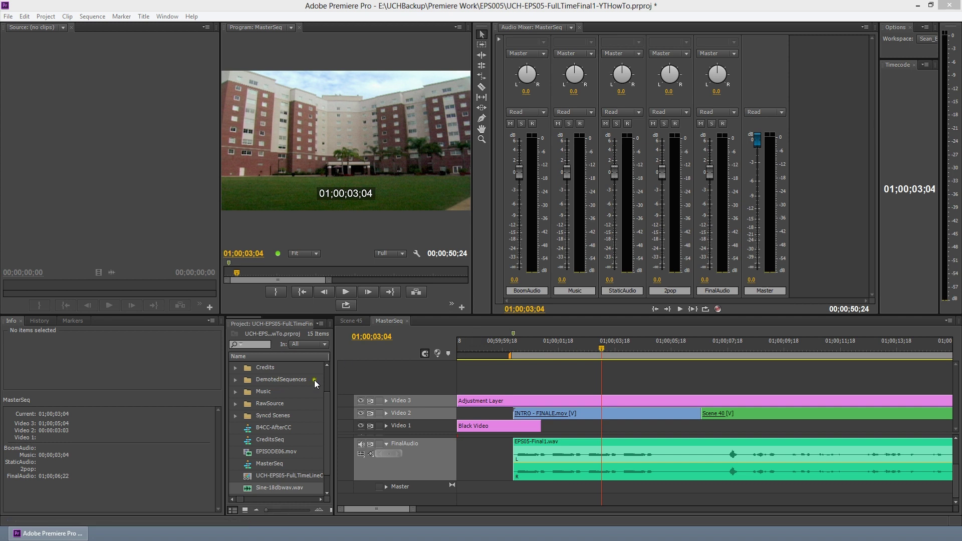
{"action": "left_click", "coordinate": [485, 452]}
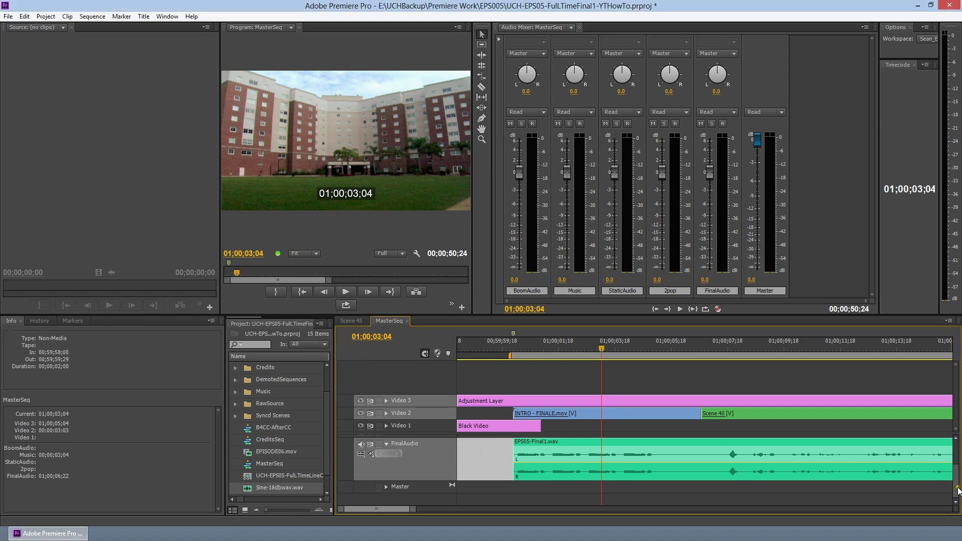
{"action": "scroll", "coordinate": [956, 466], "scroll_direction": "up", "scroll_amount": 4}
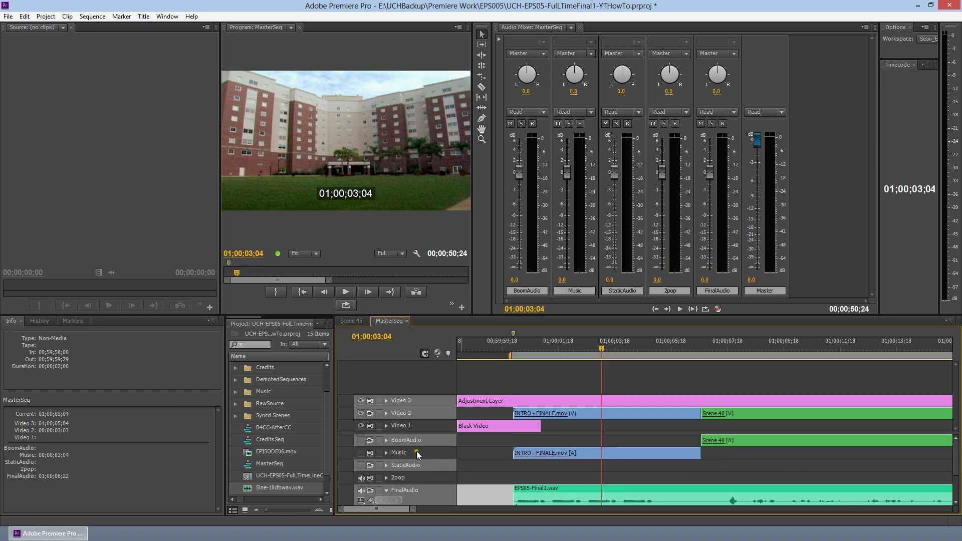
{"action": "left_click", "coordinate": [418, 454]}
{"action": "left_click", "coordinate": [425, 474]}
{"action": "left_click", "coordinate": [429, 496]}
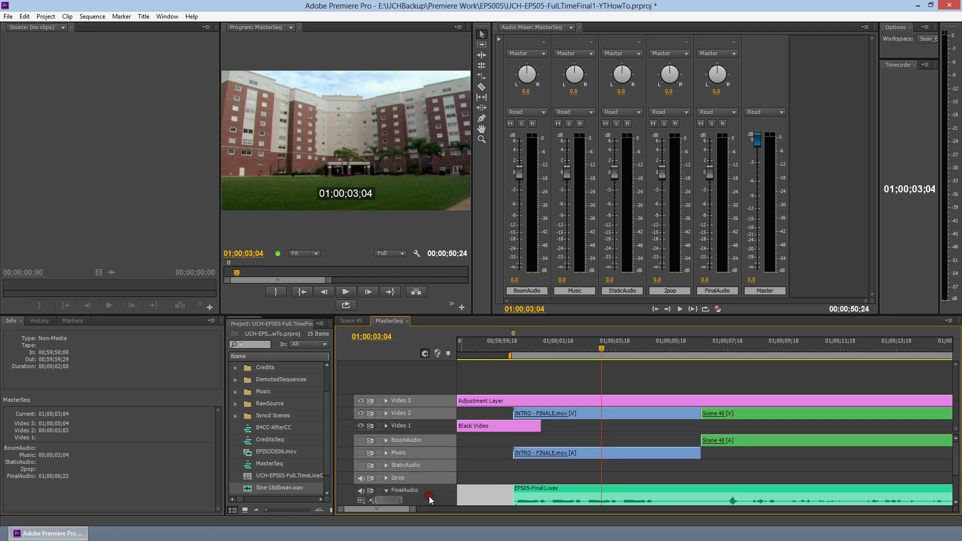
{"action": "left_click", "coordinate": [428, 492]}
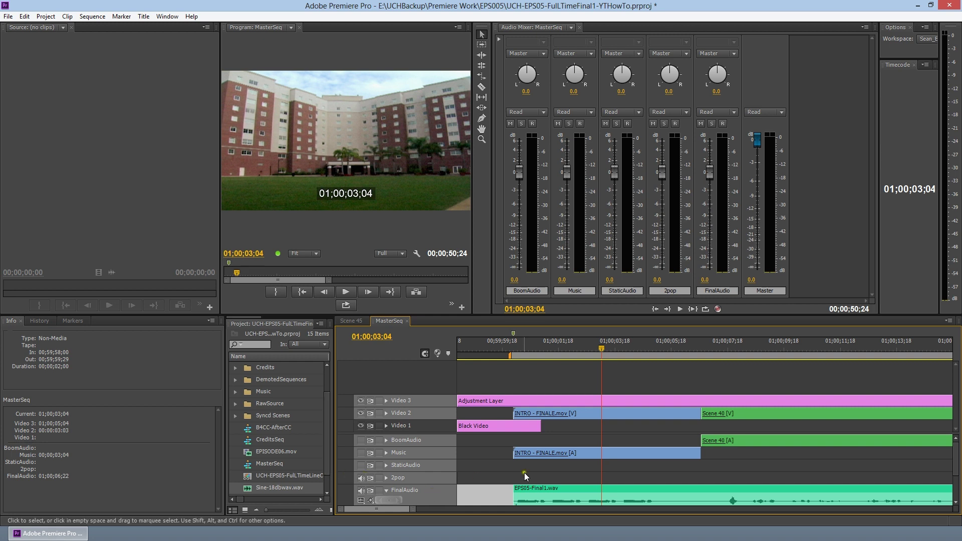
{"action": "left_click", "coordinate": [957, 486]}
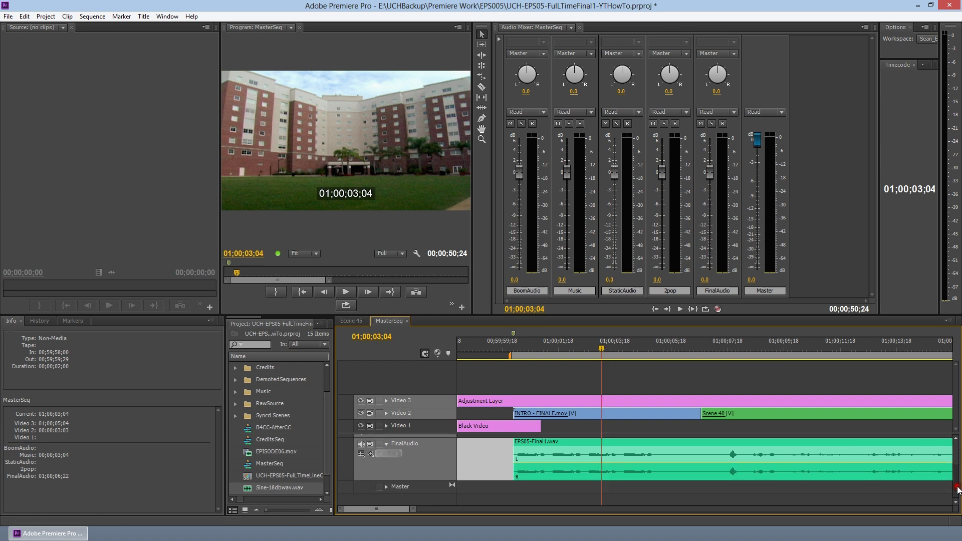
{"action": "scroll", "coordinate": [956, 487], "scroll_direction": "up", "scroll_amount": 3}
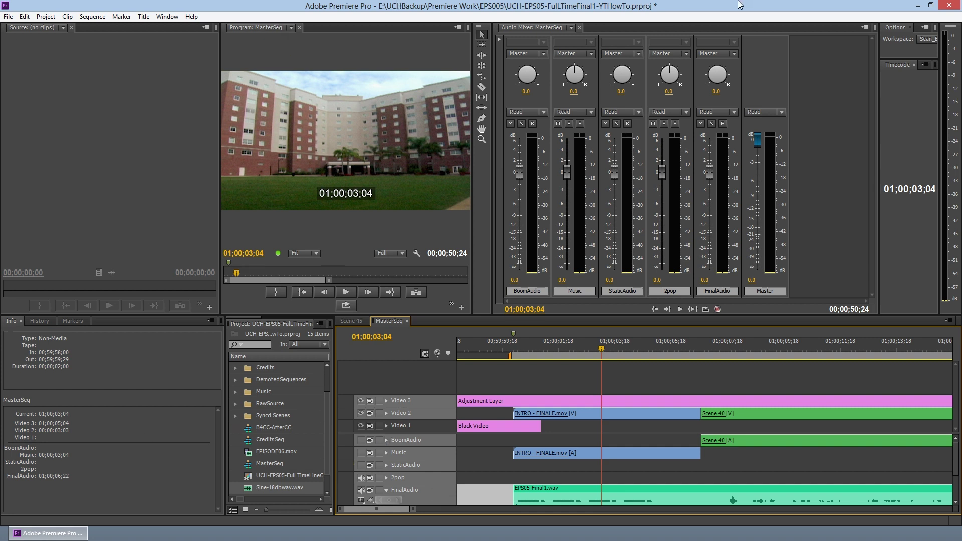
{"action": "left_click", "coordinate": [8, 16]}
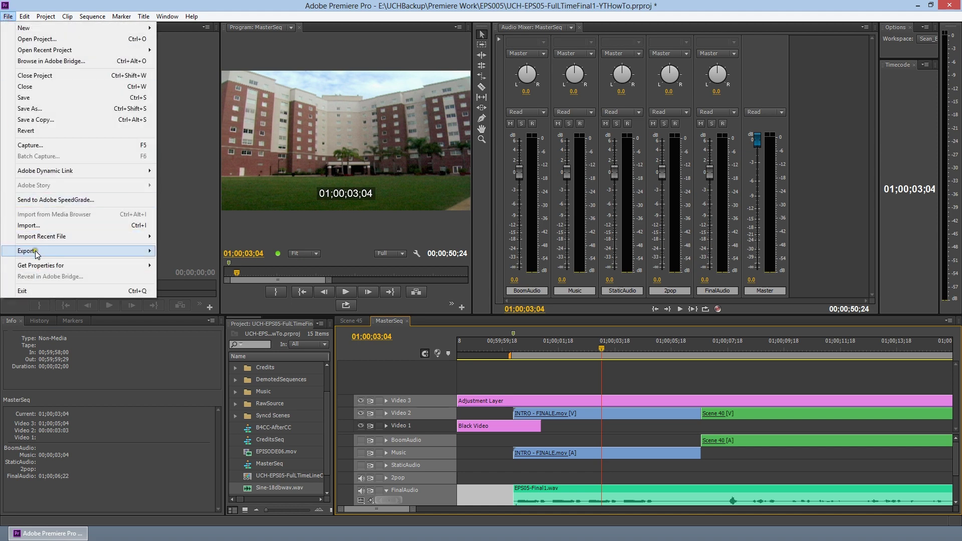
View Premiere's own OMF Export Settings for MasterSeq, then cancel without exporting.
{"action": "mouse_move", "coordinate": [35, 251]}
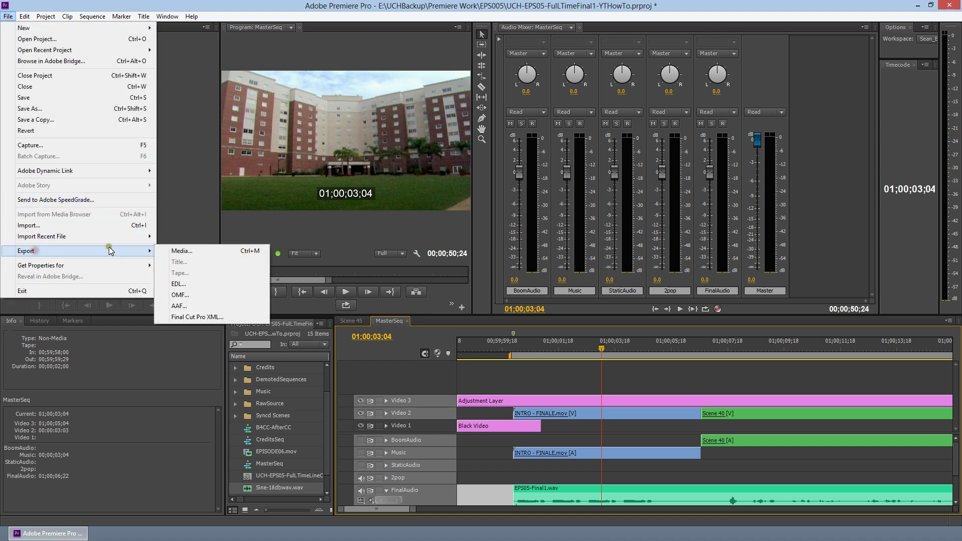
{"action": "left_click", "coordinate": [200, 295]}
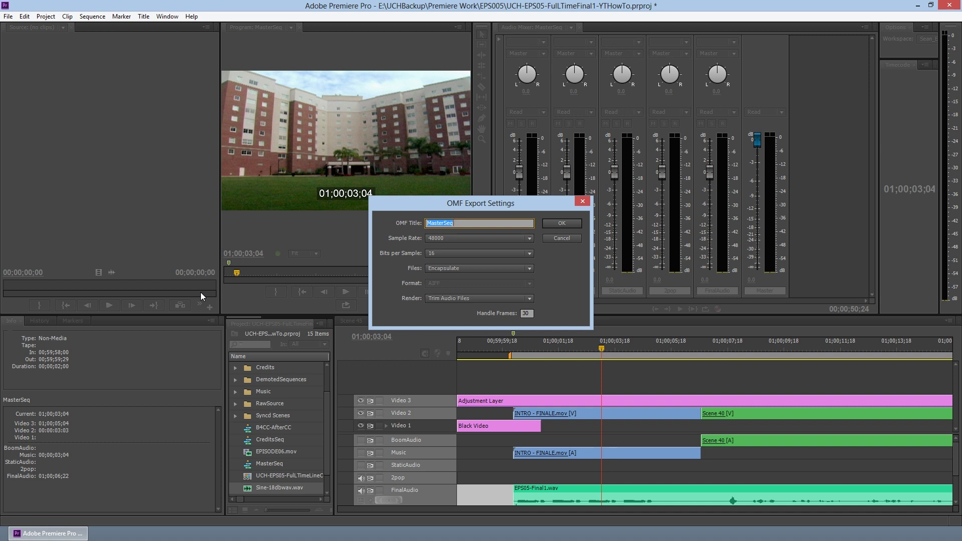
{"action": "left_click", "coordinate": [561, 238]}
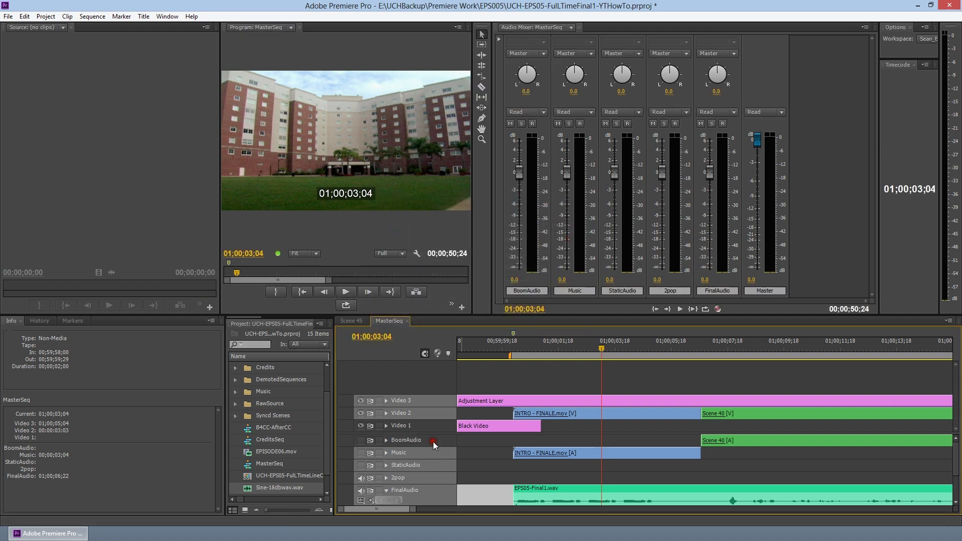
Untarget FinalAudio, then target the FinalAudio, 2pop and Music tracks together.
{"action": "left_click", "coordinate": [434, 500]}
{"action": "left_click_drag", "start_coordinate": [434, 500], "coordinate": [432, 440]}
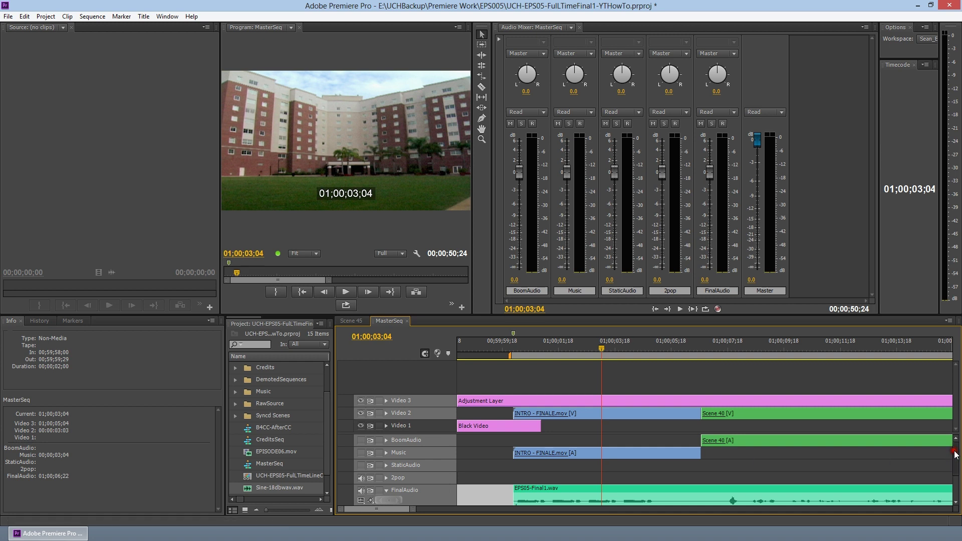